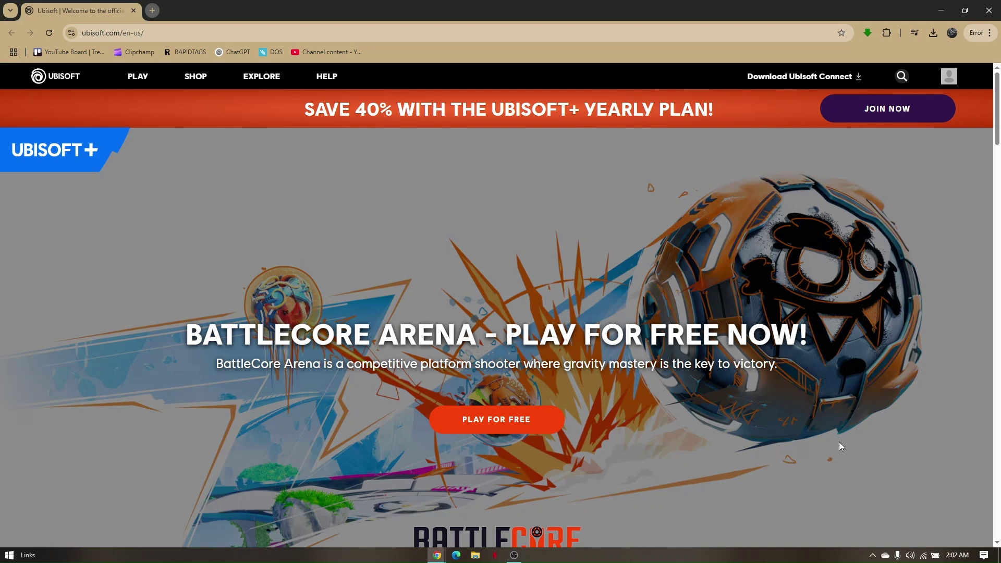
scroll(824, 440, "down", 3)
scroll(821, 445, "up", 3)
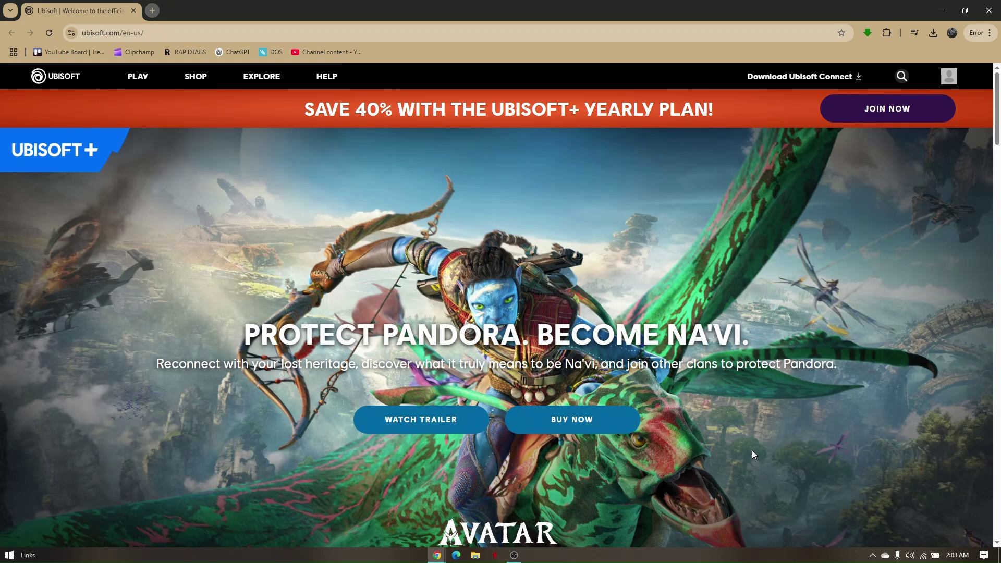
scroll(751, 448, "down", 3)
scroll(752, 449, "up", 2)
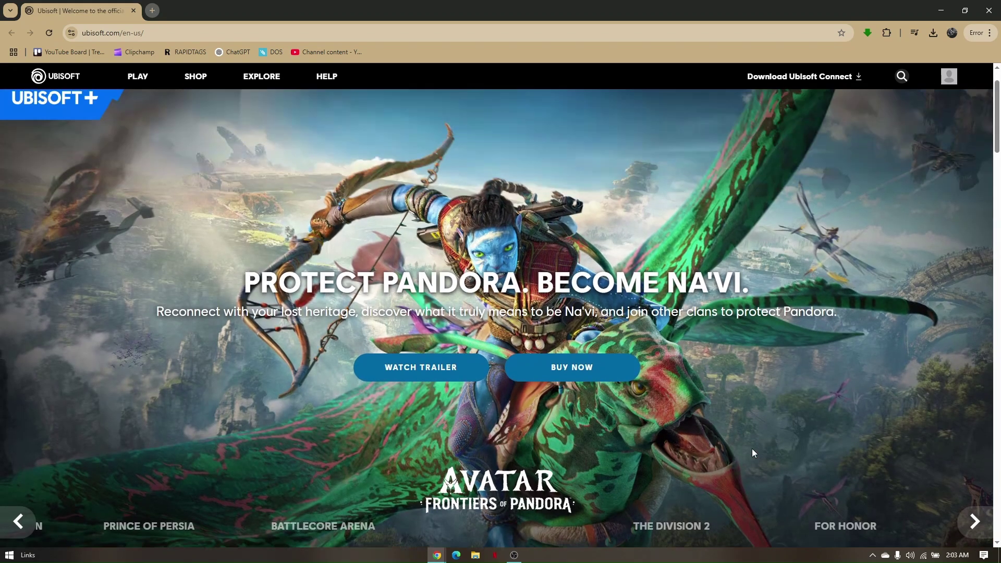
scroll(752, 448, "up", 2)
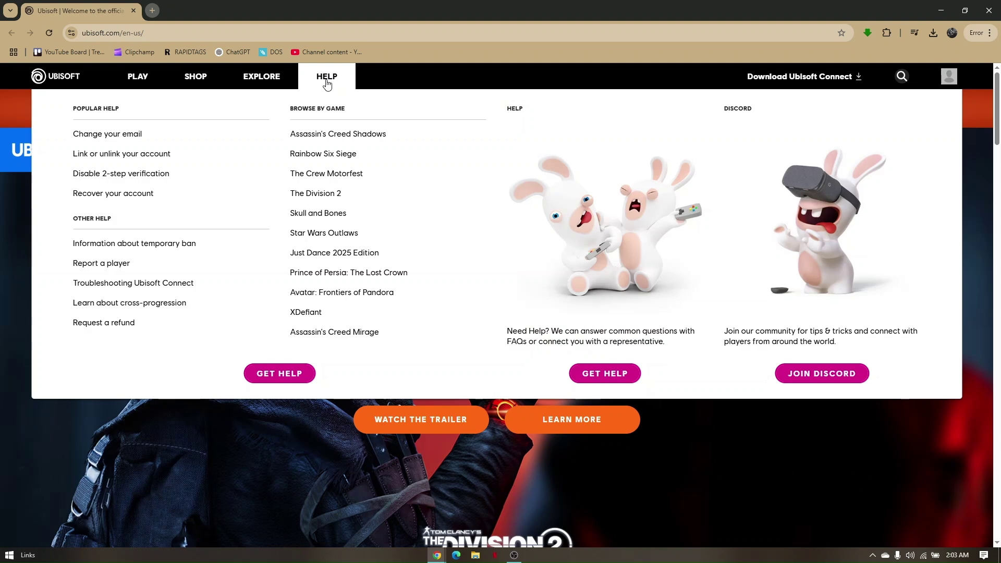
mouse_move(326, 77)
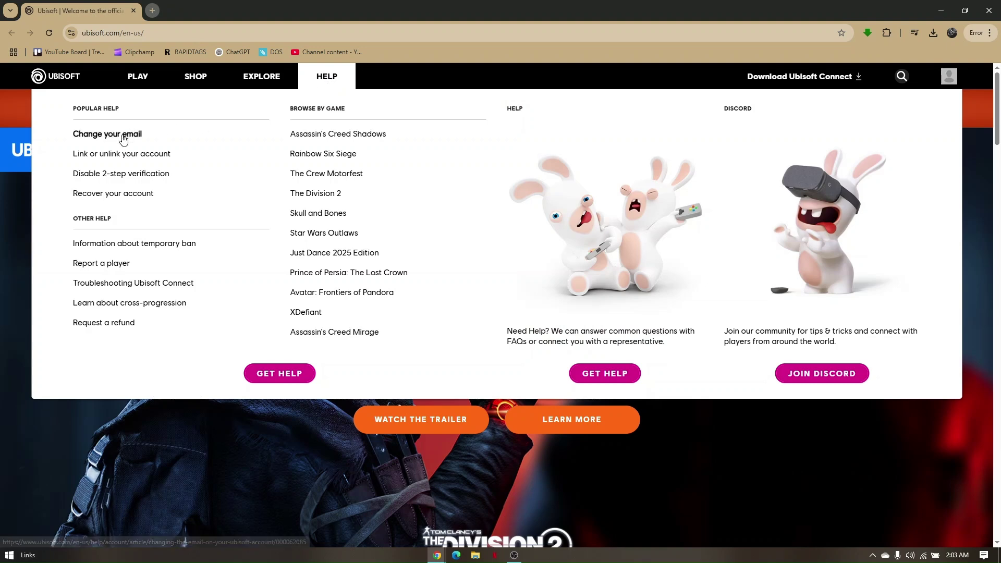
Open the 'Change your email' help article from the HELP menu.
left_click(107, 134)
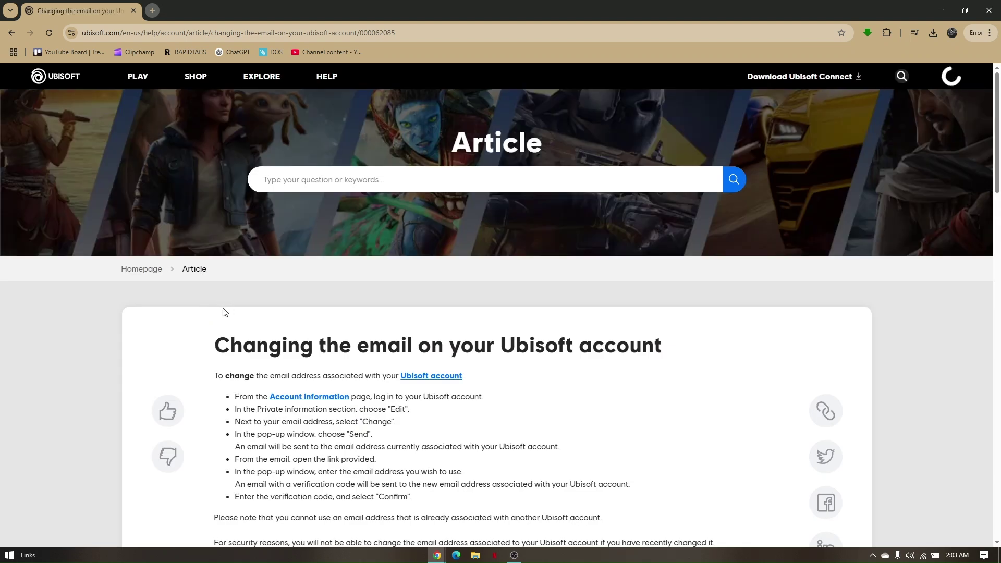
scroll(221, 312, "down", 2)
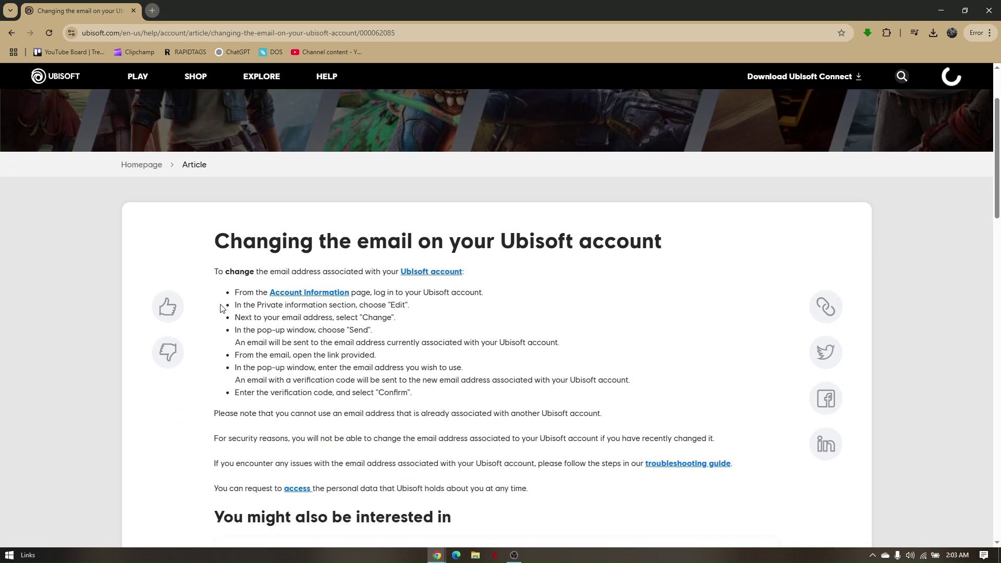
scroll(221, 308, "down", 3)
scroll(221, 308, "down", 3)
scroll(221, 308, "down", 3)
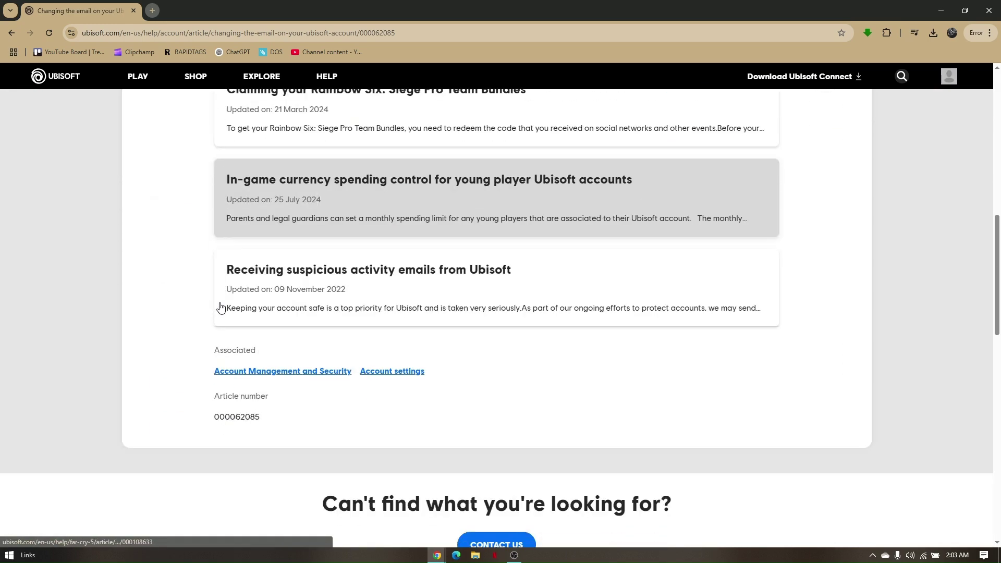
scroll(222, 308, "down", 2)
scroll(222, 306, "down", 3)
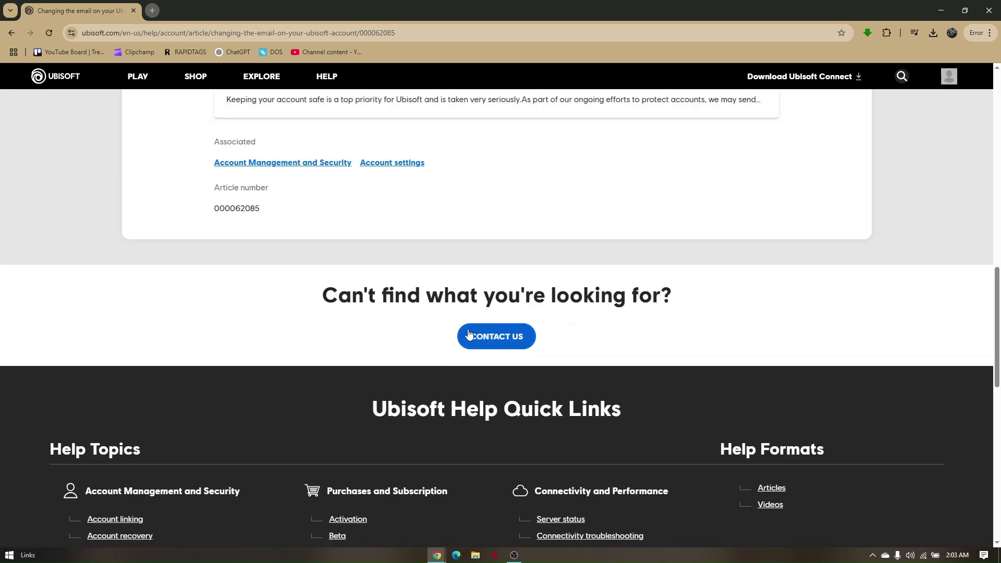
Go to Contact Us and pick the Account Management and Security category.
left_click(501, 338)
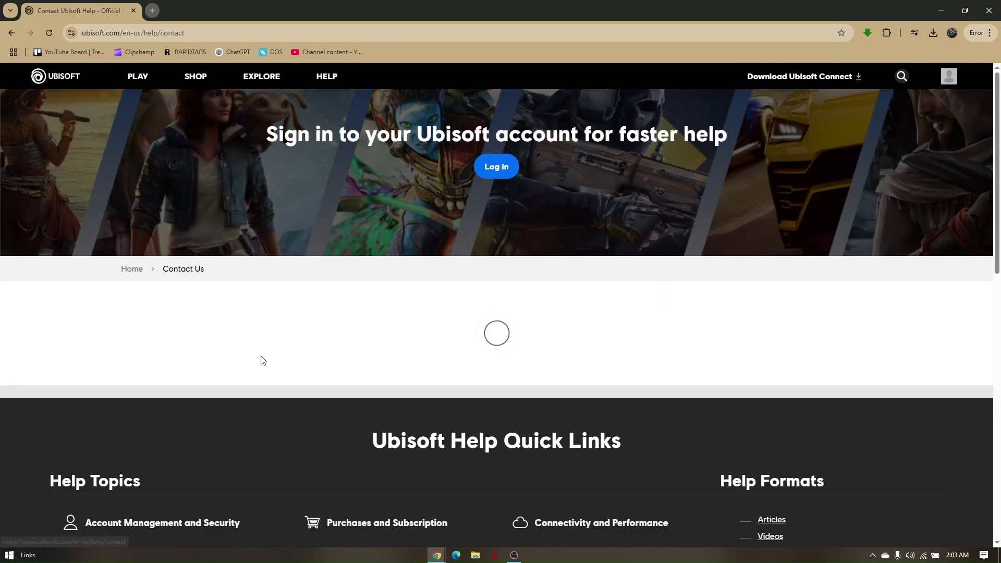
scroll(262, 353, "down", 3)
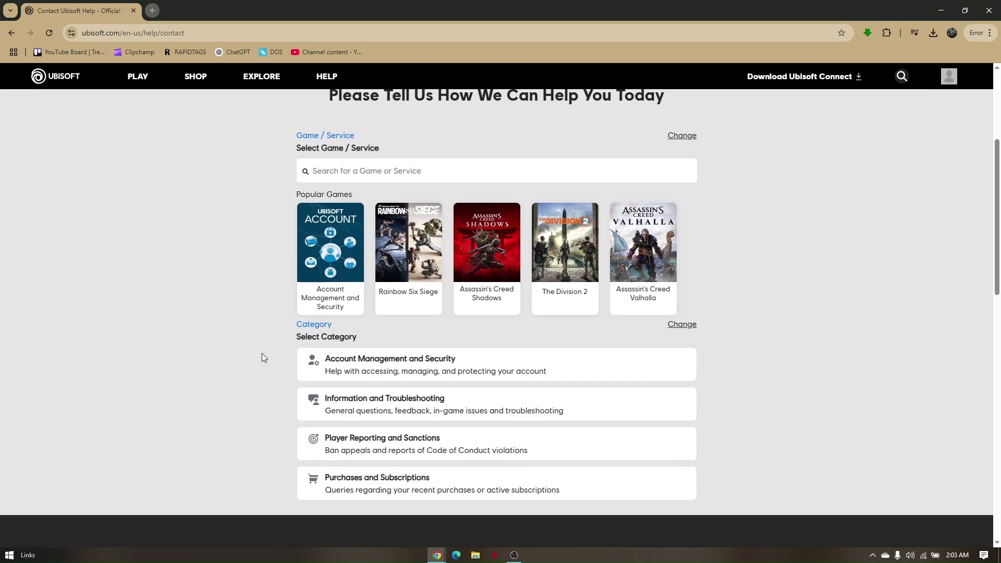
scroll(263, 353, "down", 2)
scroll(261, 353, "up", 2)
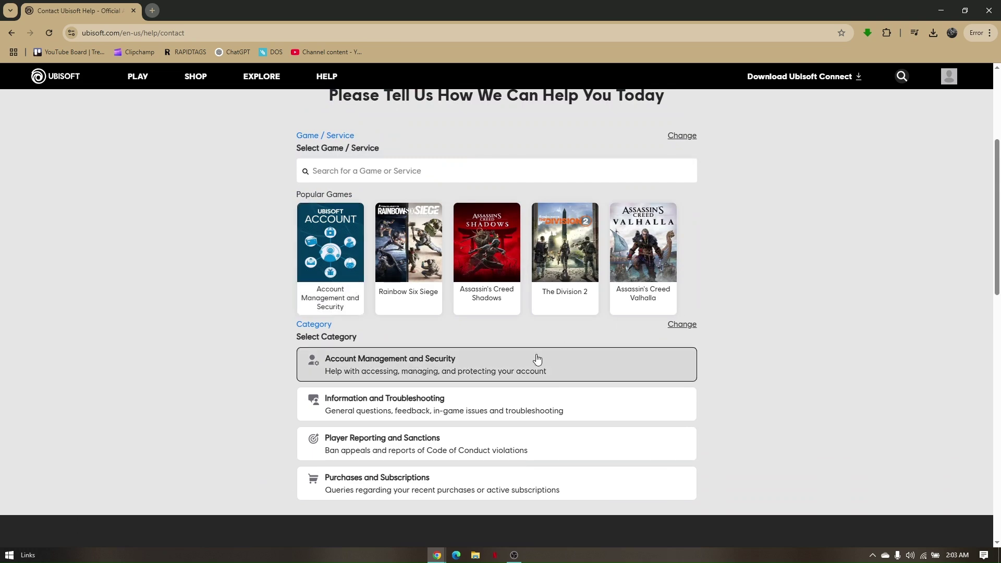
left_click(399, 371)
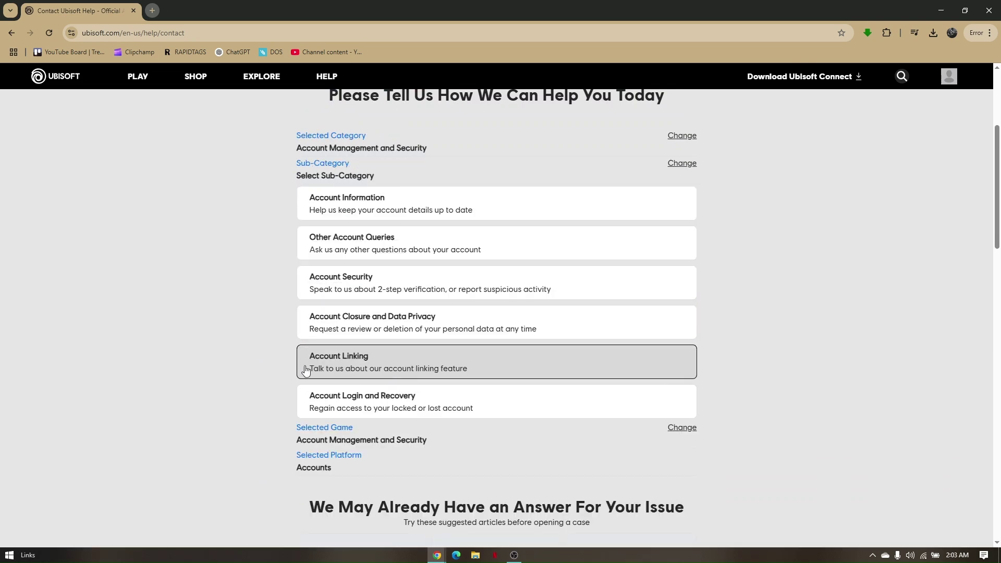
scroll(279, 359, "down", 2)
scroll(266, 348, "down", 2)
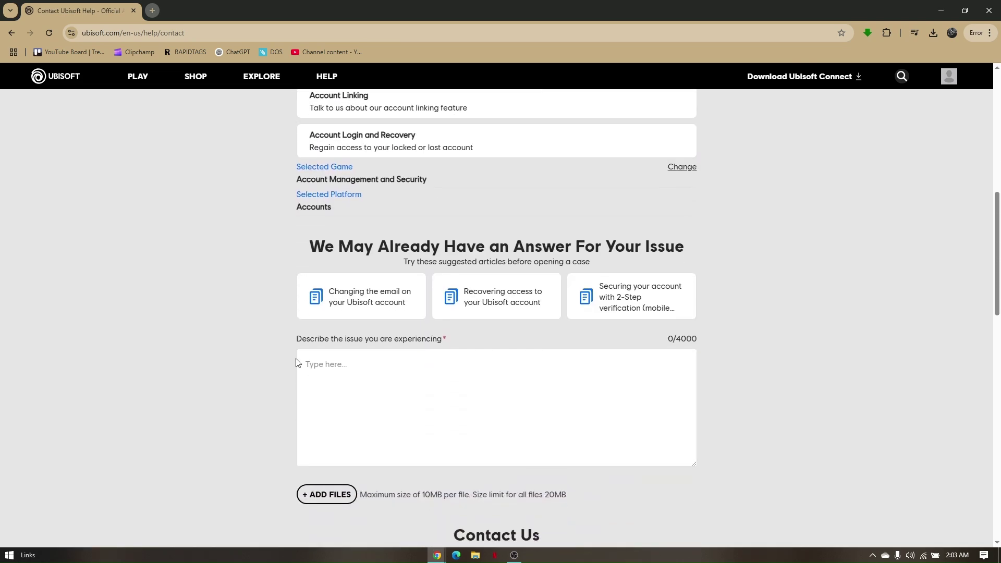
Focus the 'Describe the issue' box, then leave it empty so it shows the required warning.
left_click(359, 375)
left_click(277, 361)
left_click(379, 380)
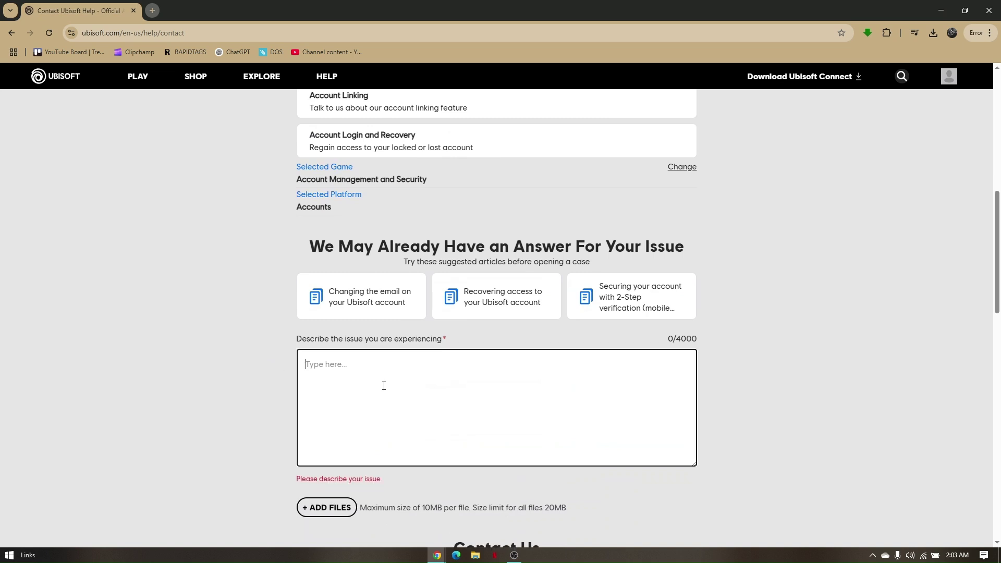
left_click(260, 365)
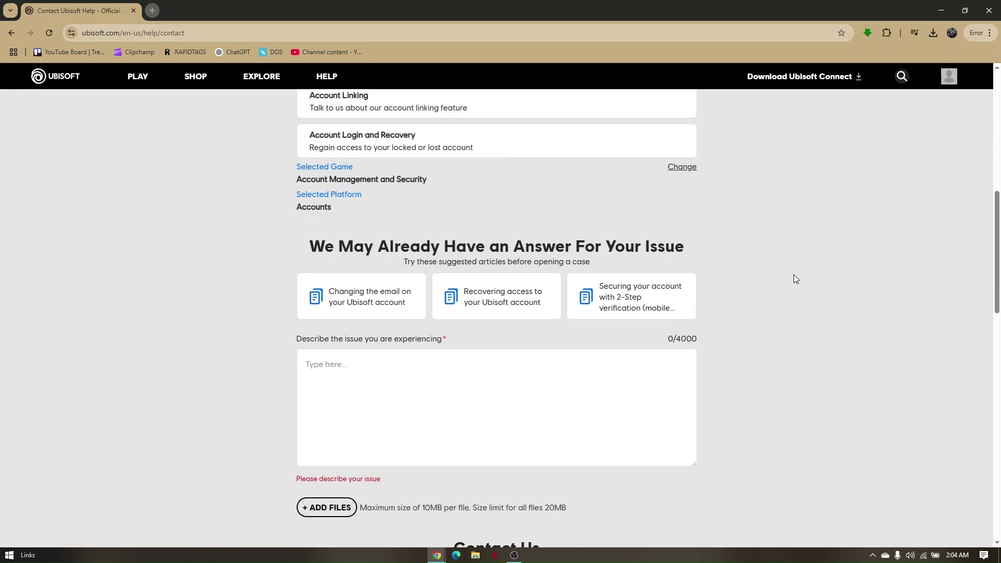
scroll(793, 274, "down", 1)
scroll(794, 275, "down", 1)
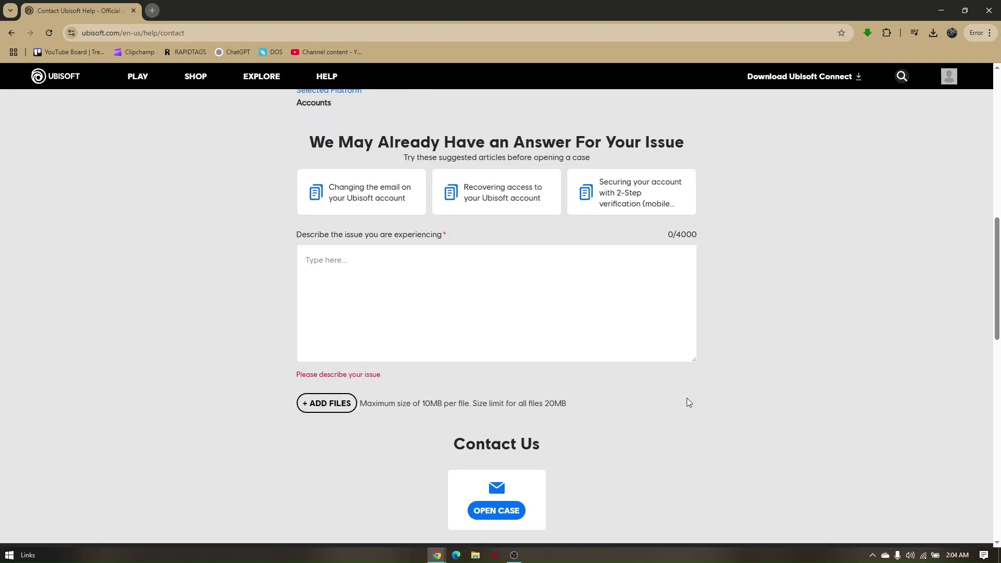
scroll(720, 407, "up", 2)
scroll(719, 403, "up", 2)
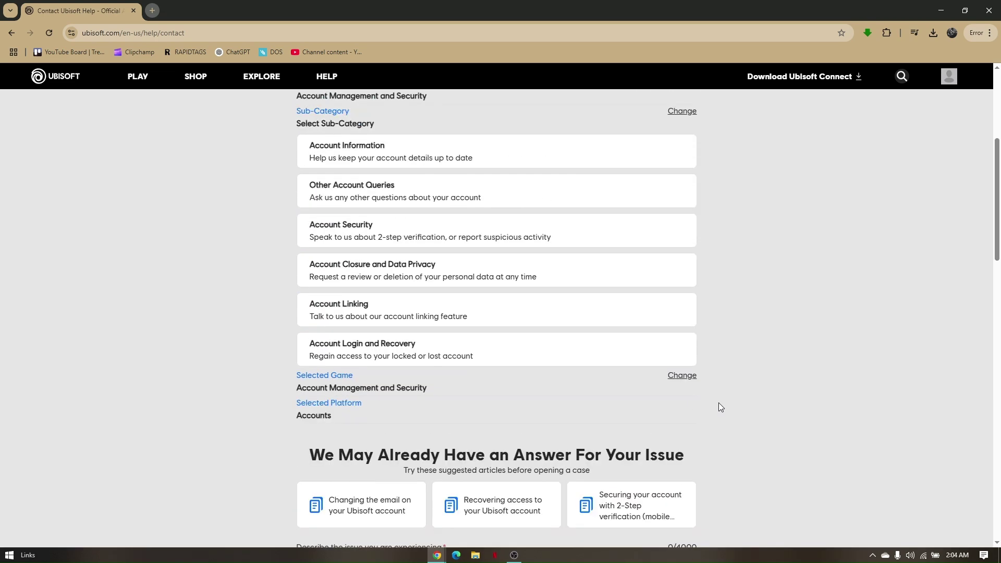
scroll(719, 402, "up", 1)
scroll(718, 404, "up", 1)
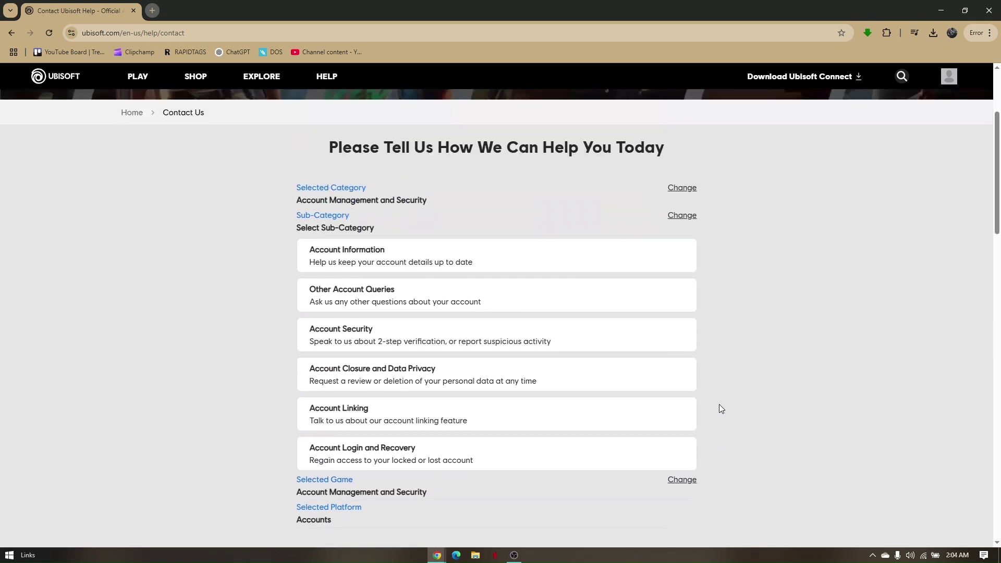
scroll(718, 404, "up", 1)
scroll(718, 404, "up", 2)
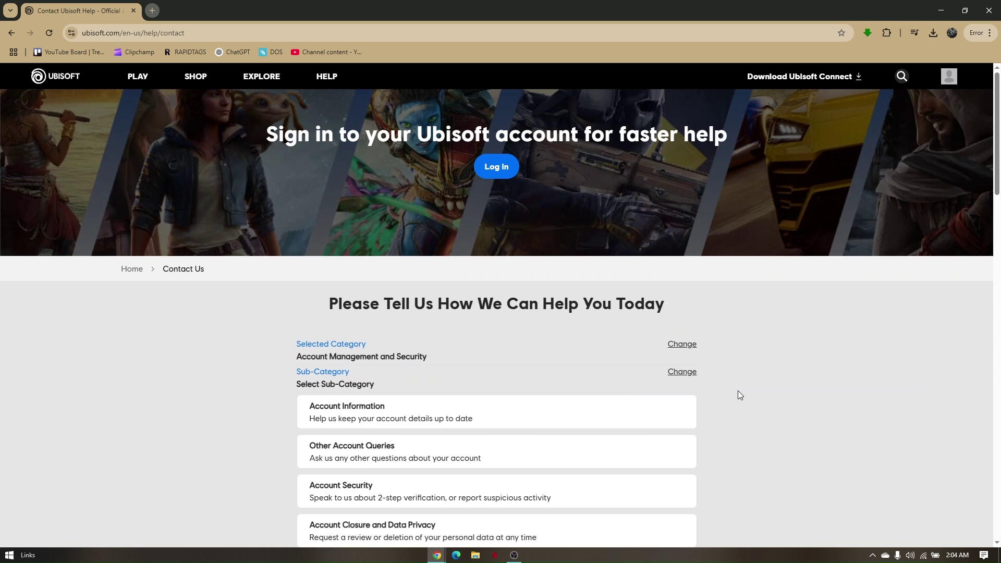